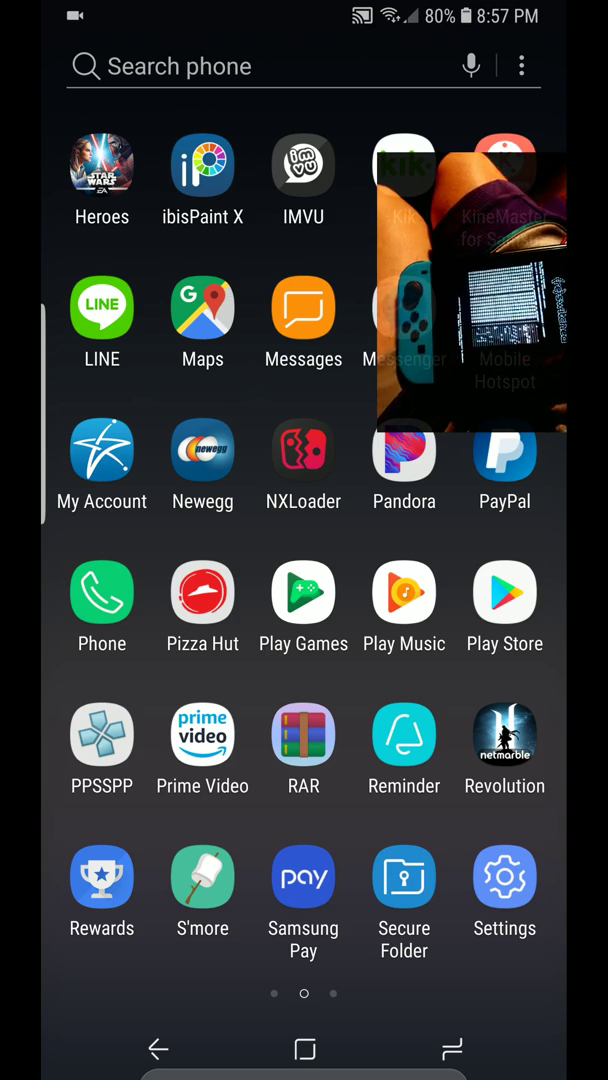
Step: Launch NXLoader so its LOGS tab reports 'Exploit triggered!', then bring up recent apps
{"action": "left_click", "coordinate": [303, 465]}
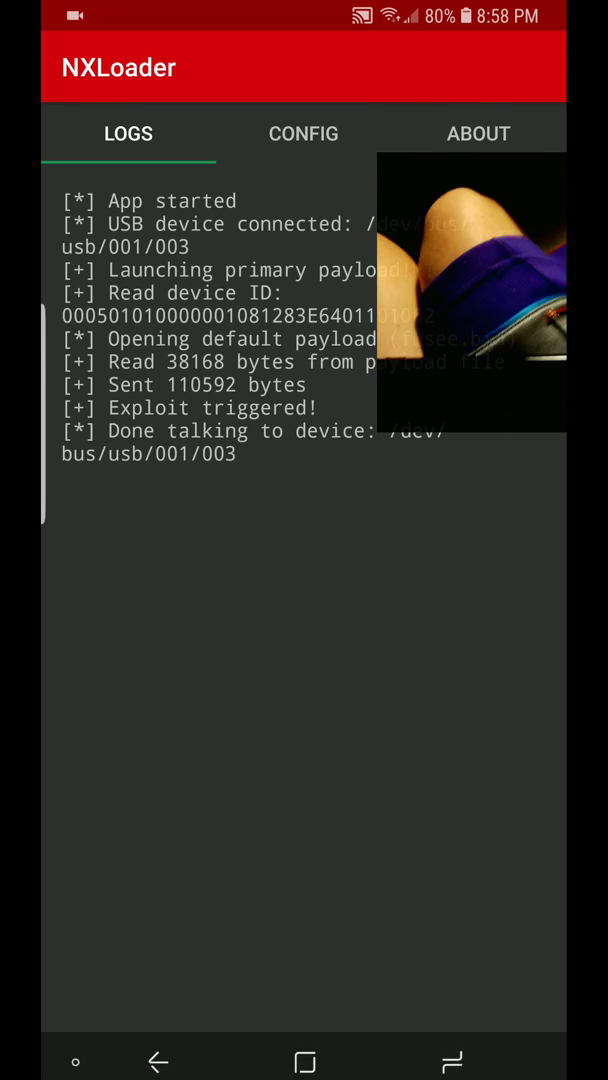
{"action": "left_click", "coordinate": [452, 1041]}
Step: Swipe the NXLoader card out of the recent-apps overview so the app quits
{"action": "left_click_drag", "start_coordinate": [300, 600], "coordinate": [60, 600]}
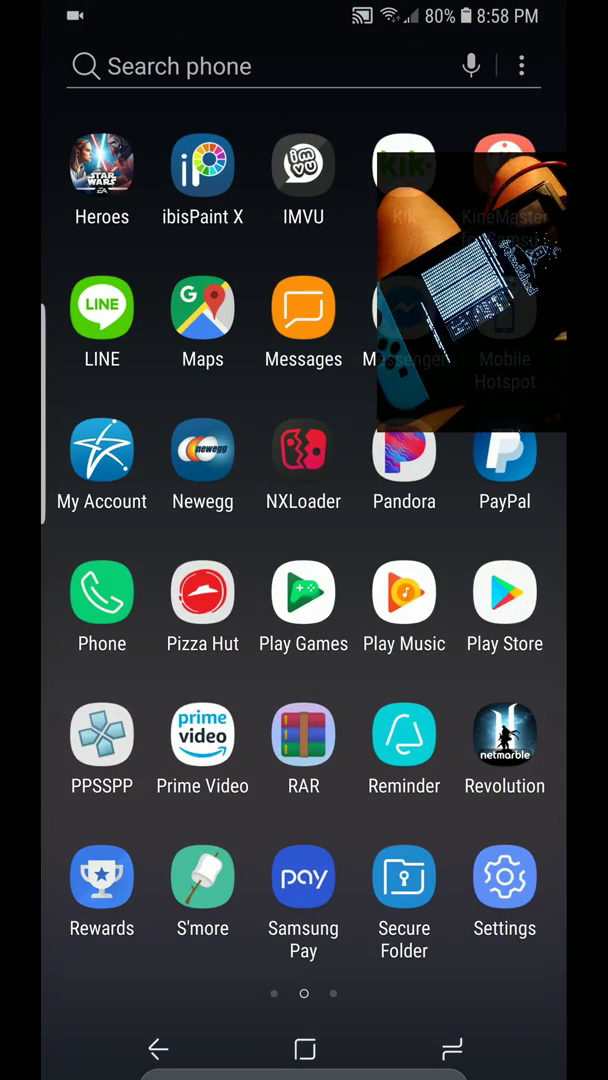
Step: Relaunch NXLoader and browse its ABOUT, CONFIG and LOGS tabs, ending on ABOUT
{"action": "left_click", "coordinate": [303, 452]}
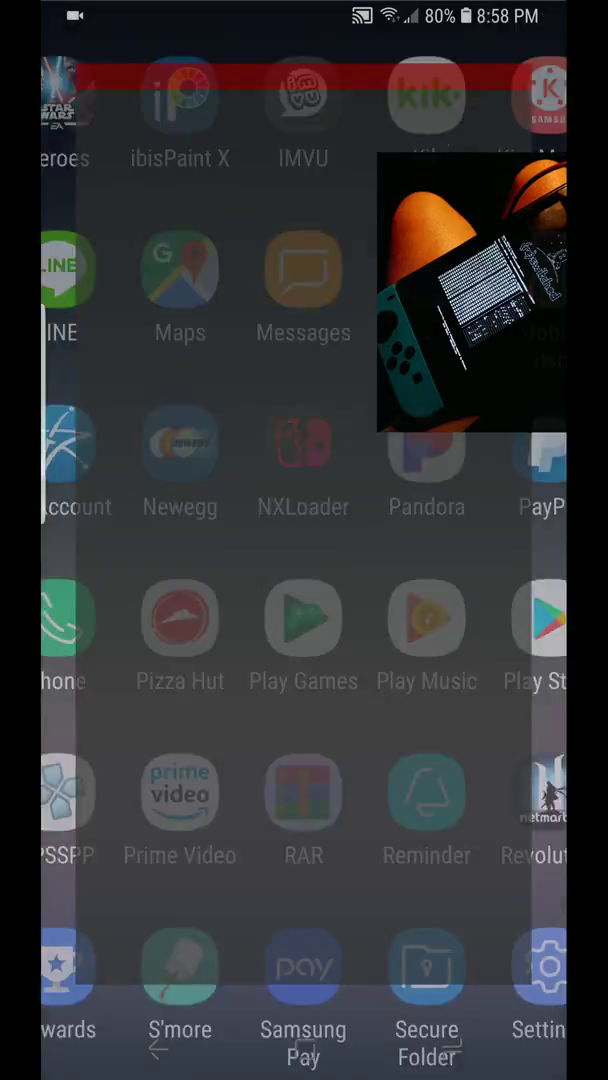
{"action": "left_click", "coordinate": [478, 133]}
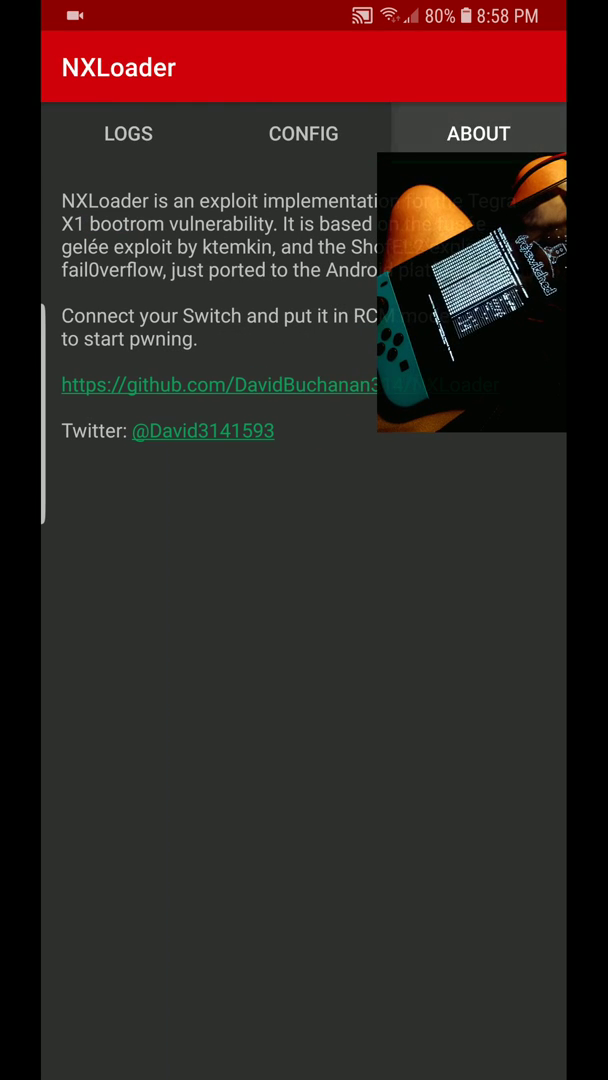
{"action": "left_click", "coordinate": [303, 133]}
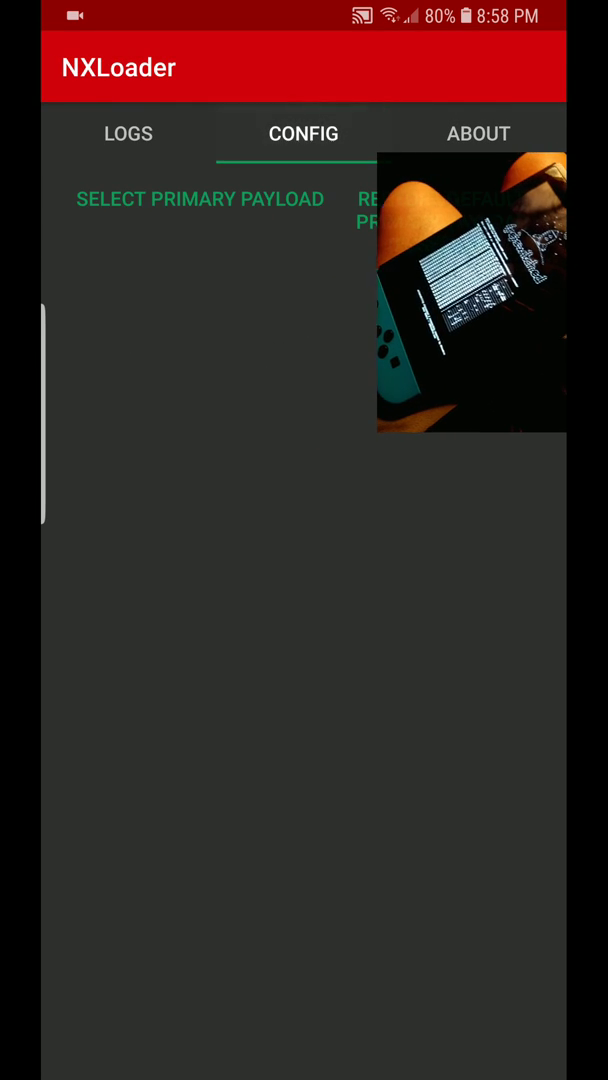
{"action": "left_click", "coordinate": [128, 133]}
{"action": "left_click", "coordinate": [478, 133]}
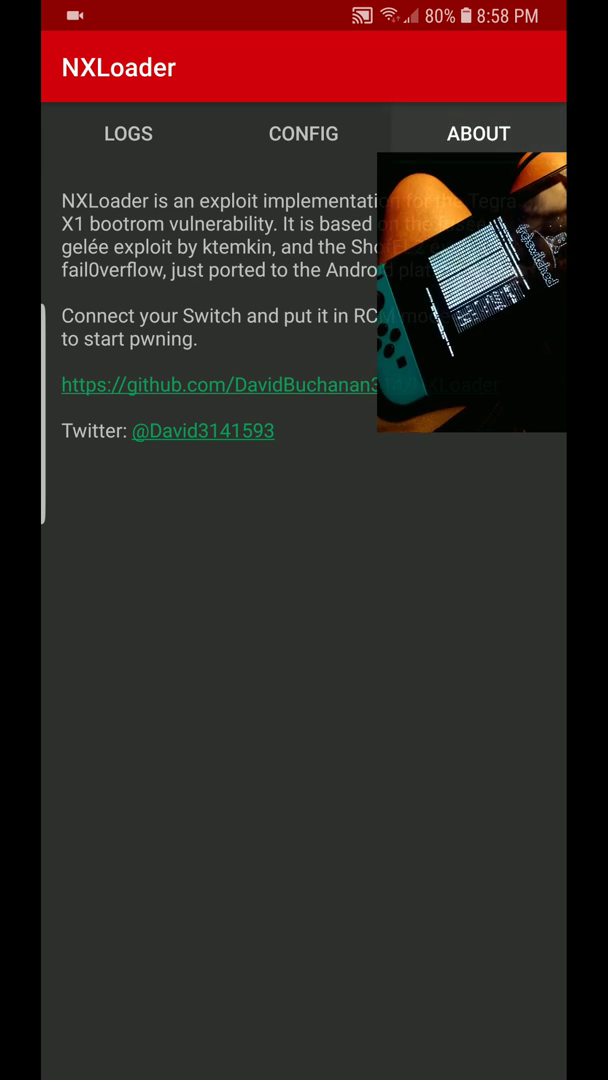